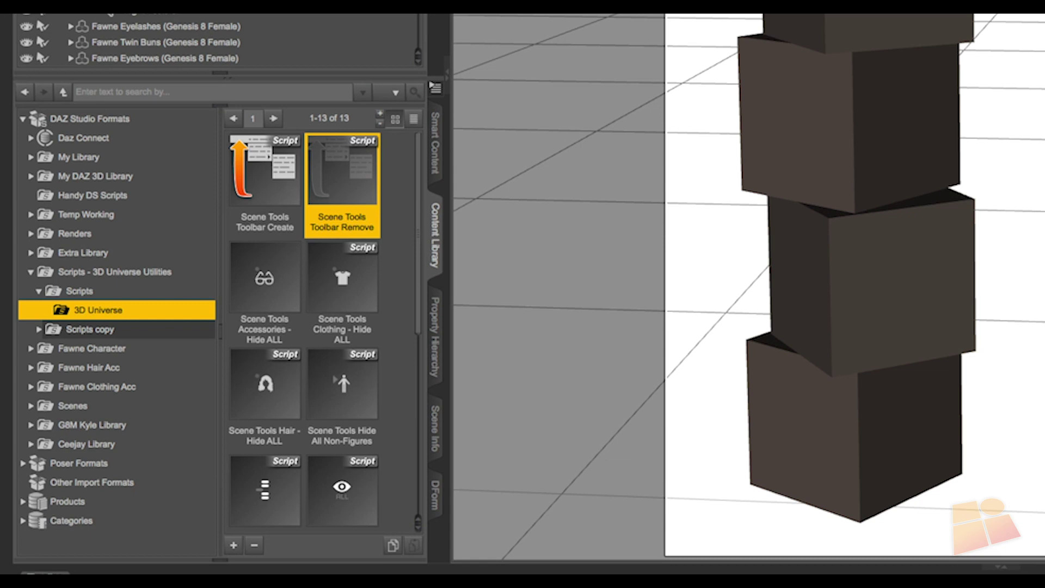
Step: Open Scripts > 3D Universe in the Content Library to view the Toolbar Create and Remove scripts
click(84, 291)
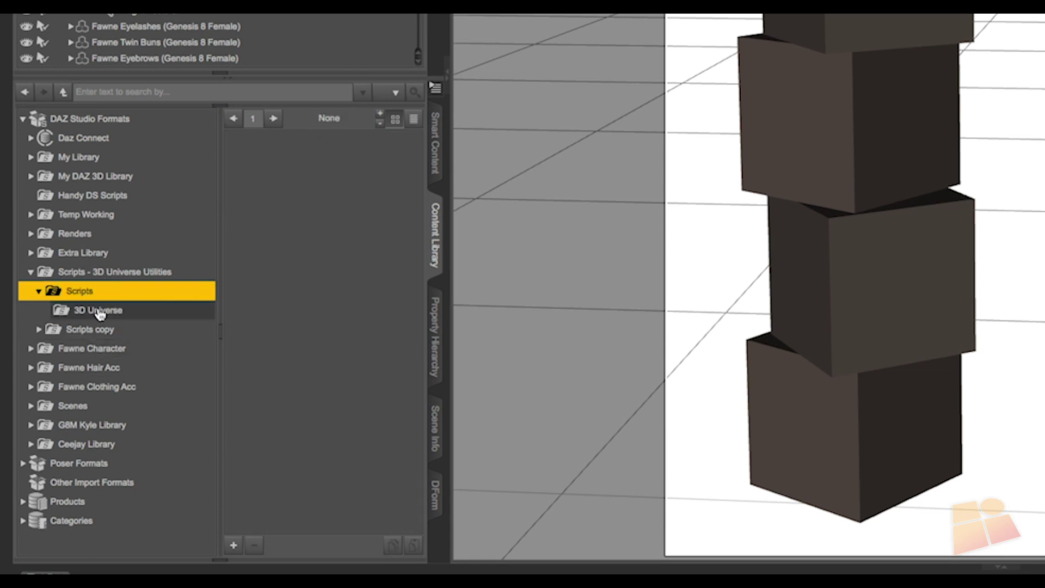
click(98, 311)
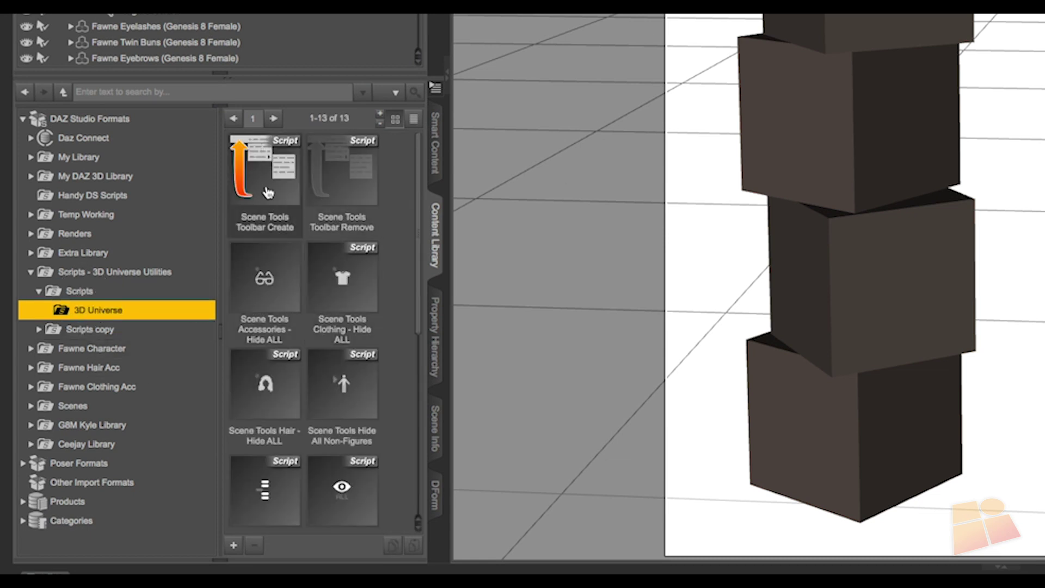
mouse_move(258, 187)
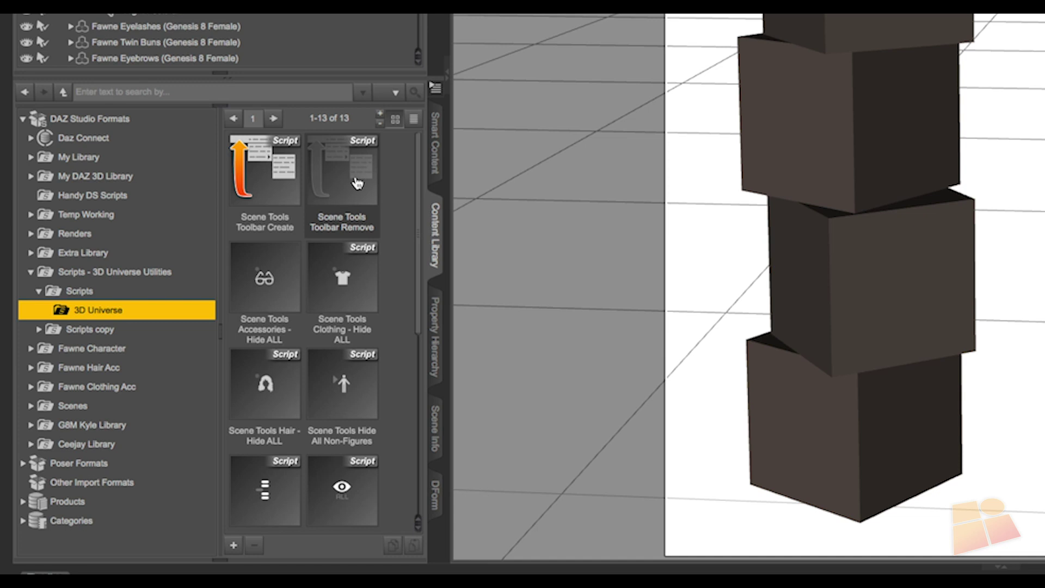
mouse_move(357, 181)
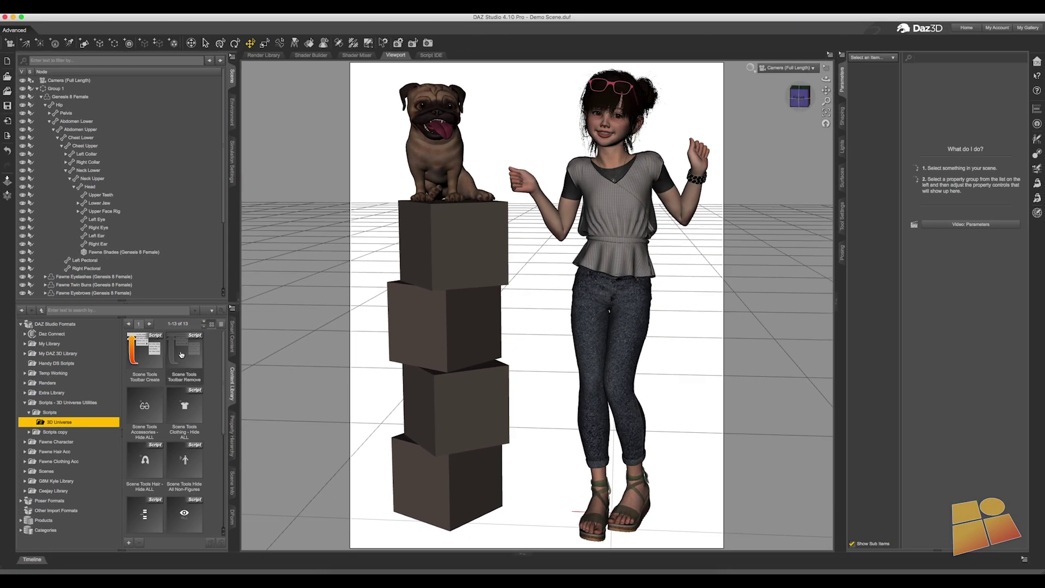
Step: Run the Scene Tools Toolbar Create script to add its toolbar
click(151, 356)
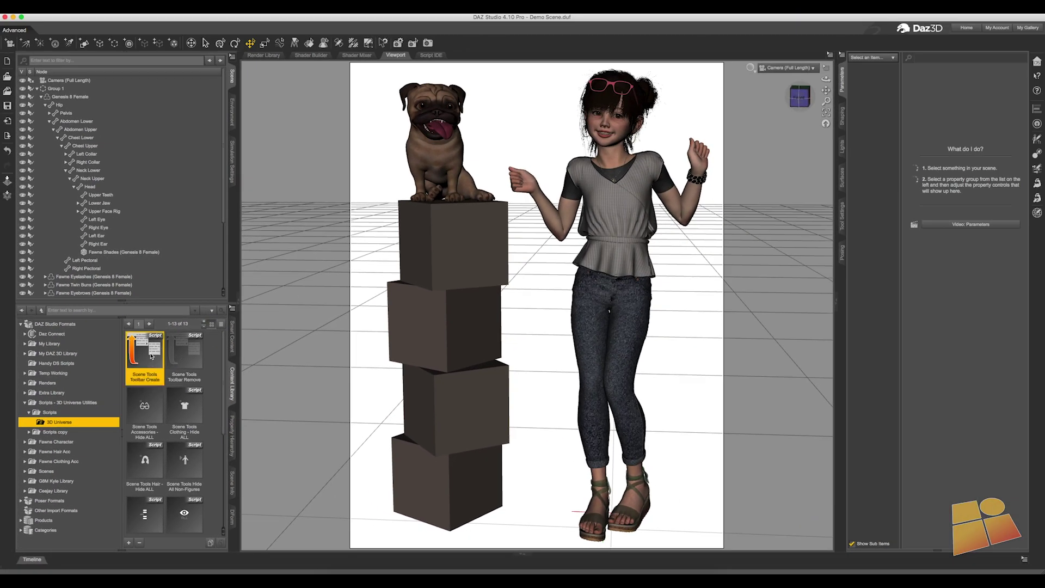
double_click(152, 356)
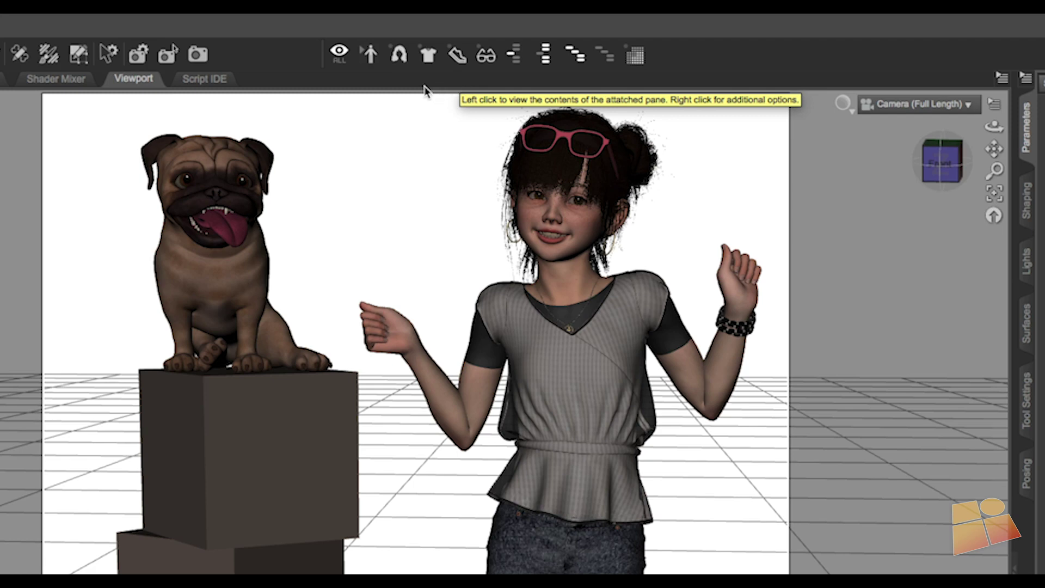
Step: Toggle the hair, clothing, accessories and shoes, ending with her top, jeans and sandals hidden
click(401, 64)
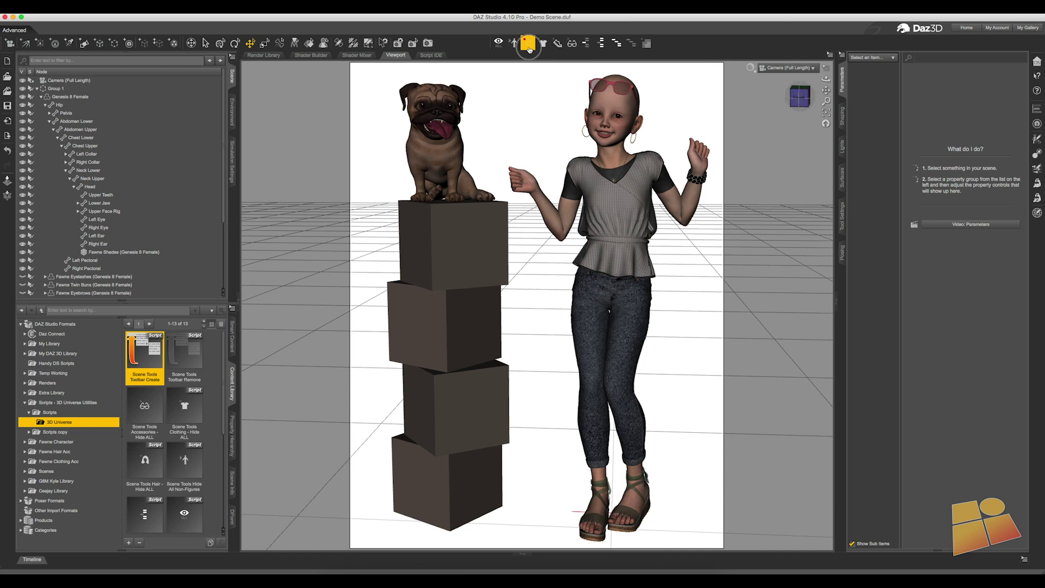
click(399, 54)
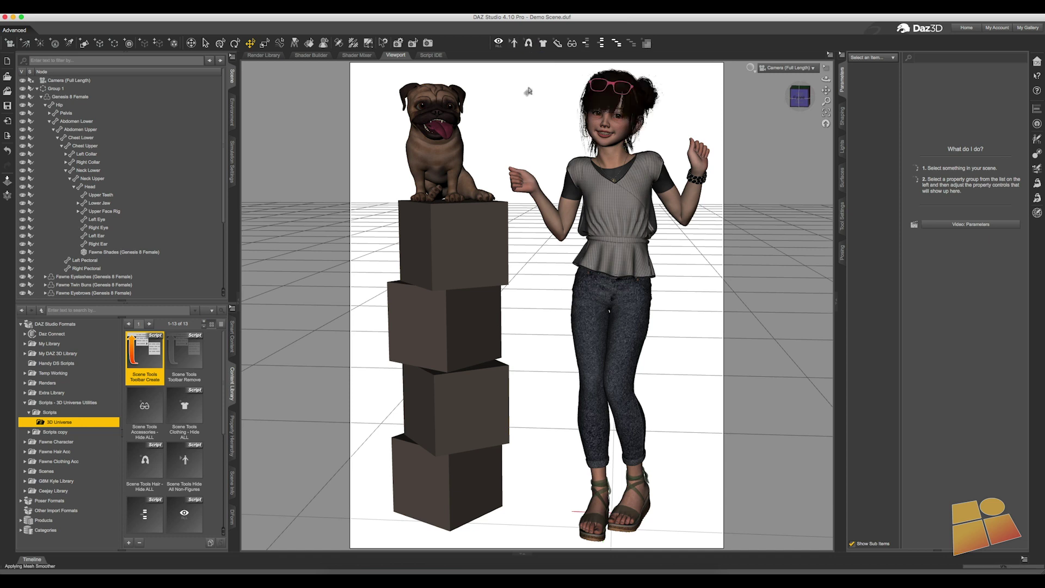
click(546, 47)
click(545, 46)
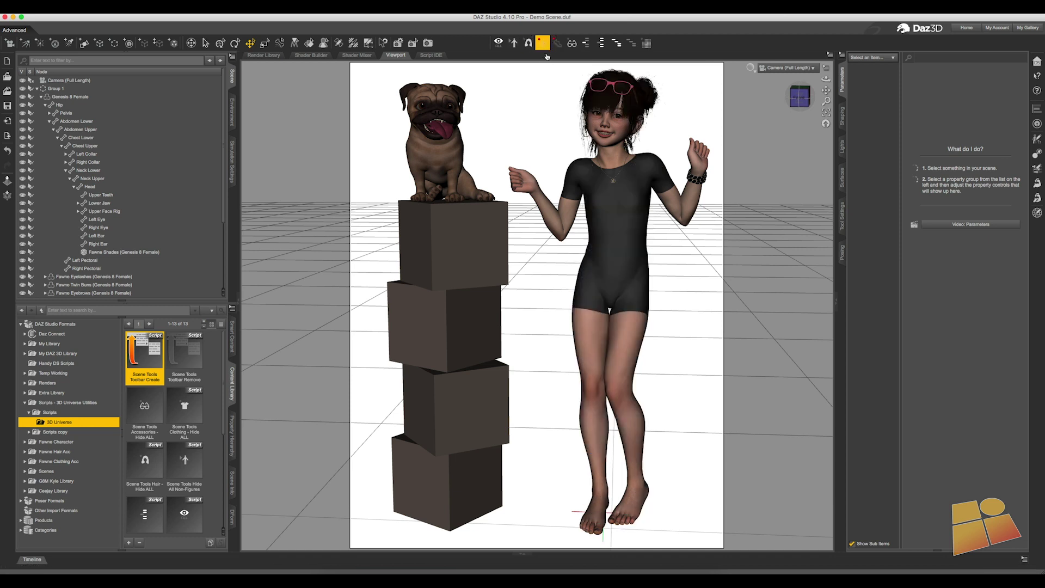
click(570, 45)
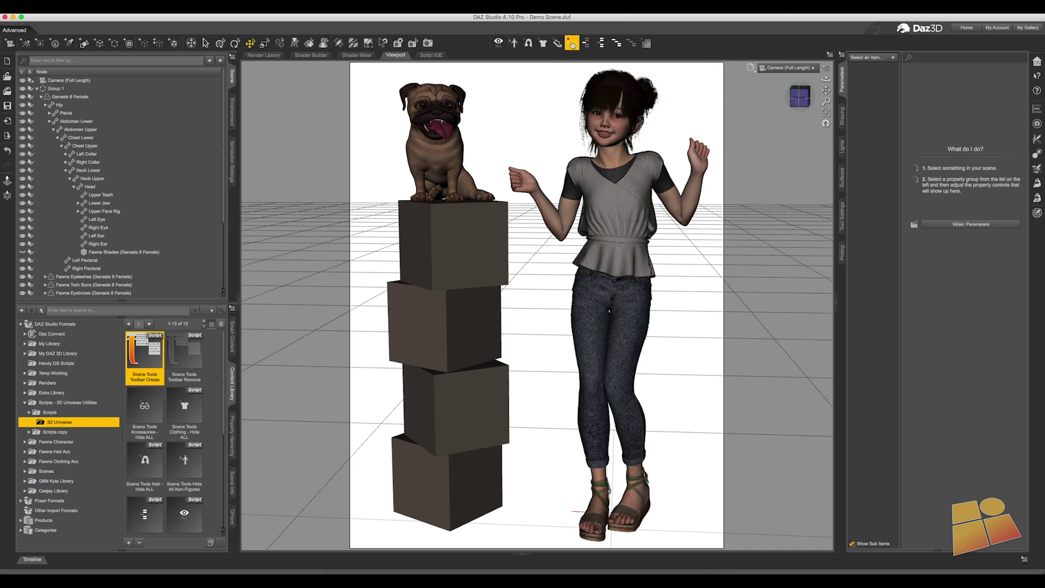
click(543, 47)
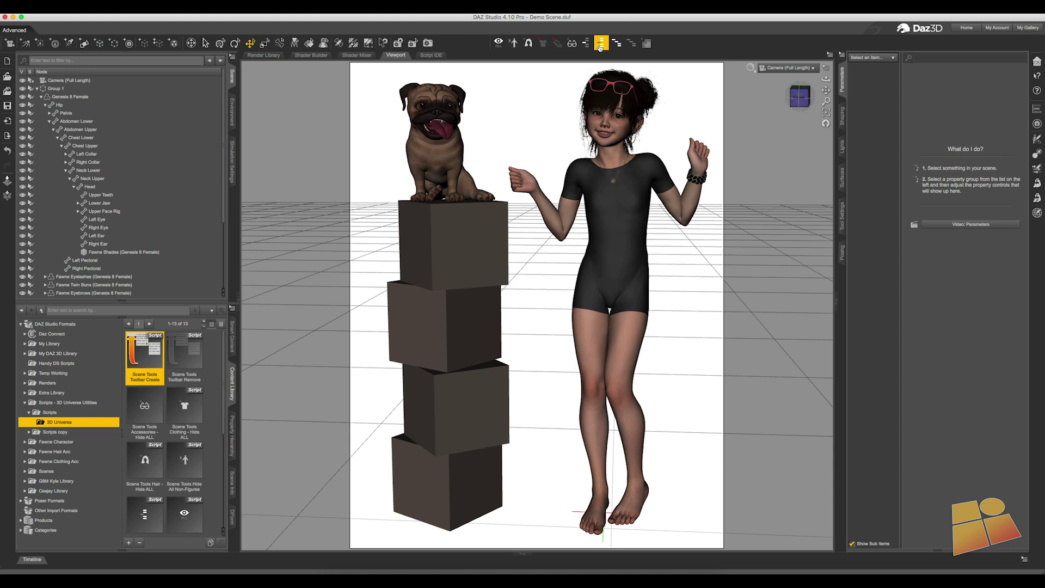
click(558, 44)
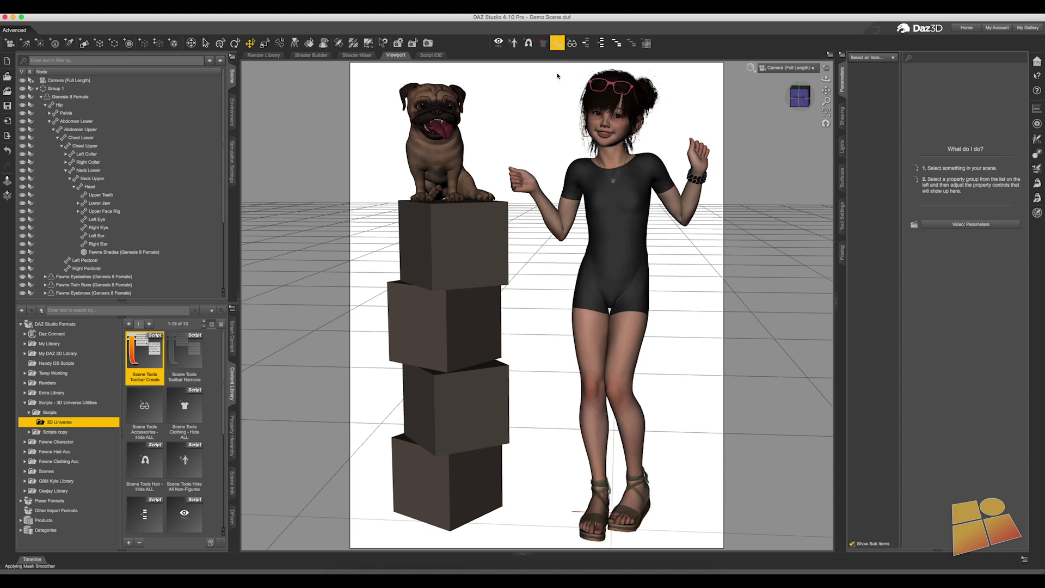
click(557, 44)
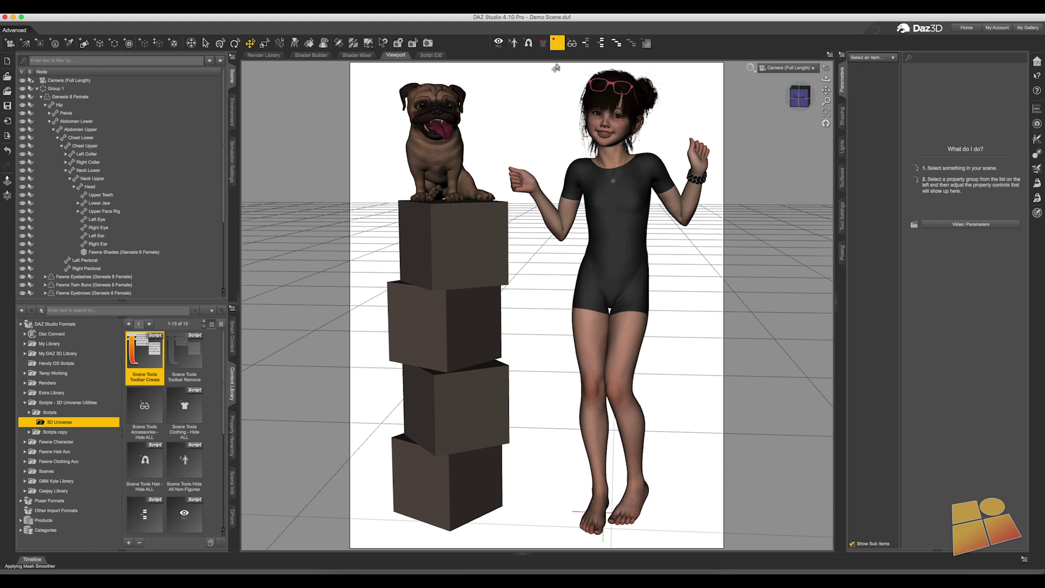
Step: Show all, hide the boxes, hair, clothing and accessories, then show everything again
click(504, 48)
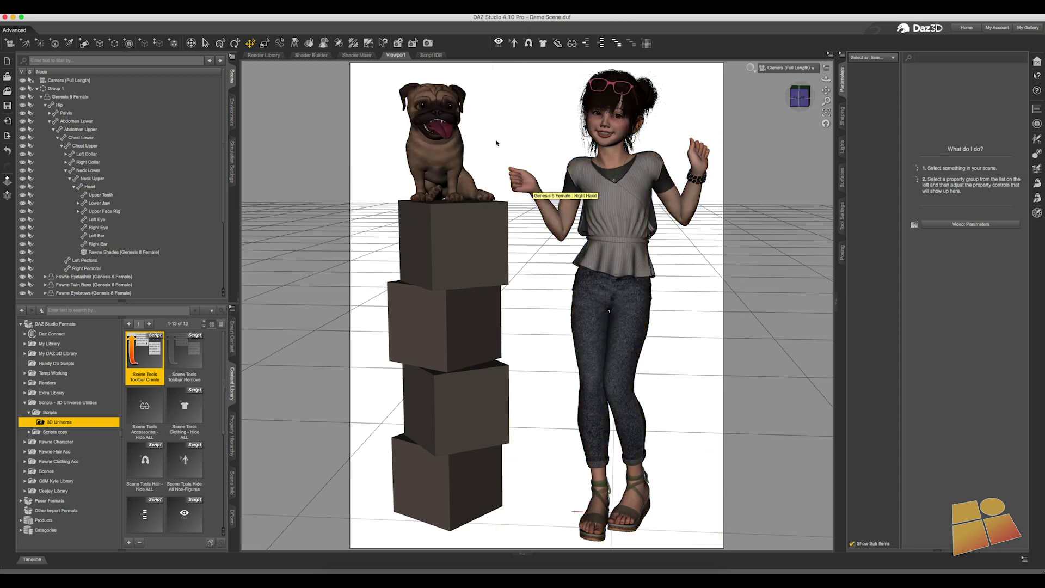
click(499, 43)
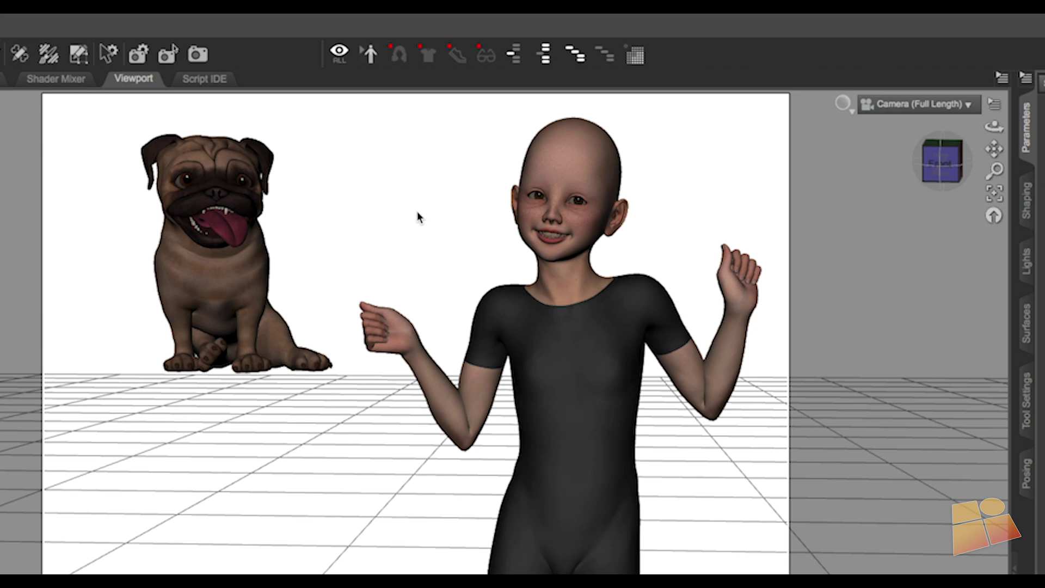
click(338, 61)
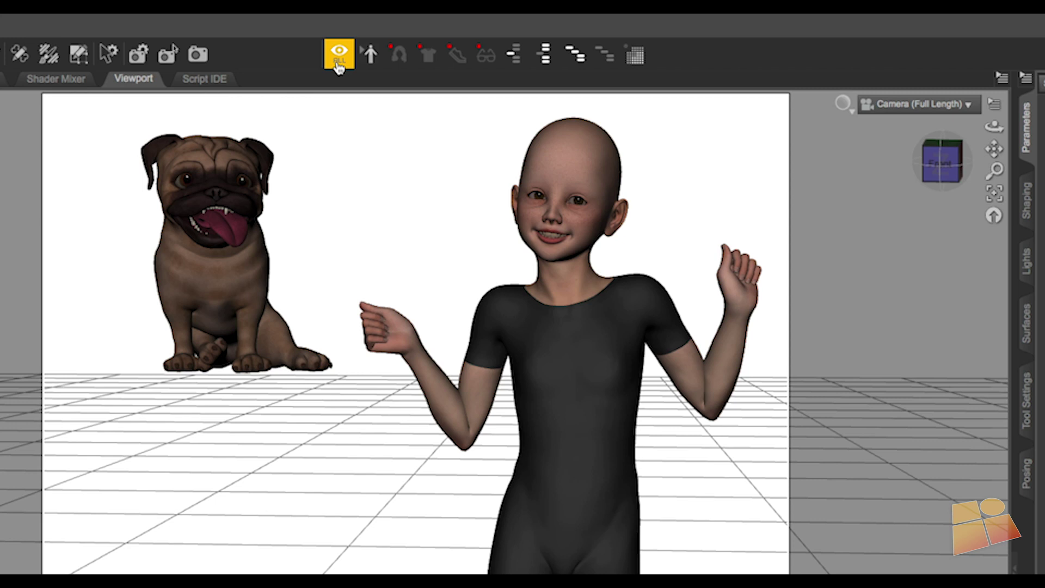
click(338, 61)
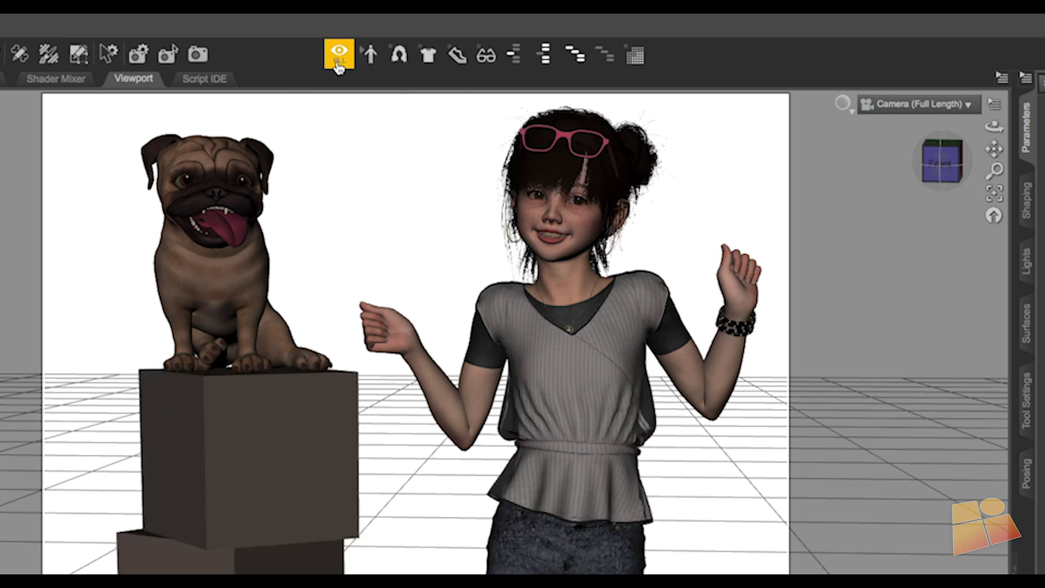
Step: Hide the clothing plus glasses and bracelet, then restore them all with Show All
click(428, 55)
click(486, 54)
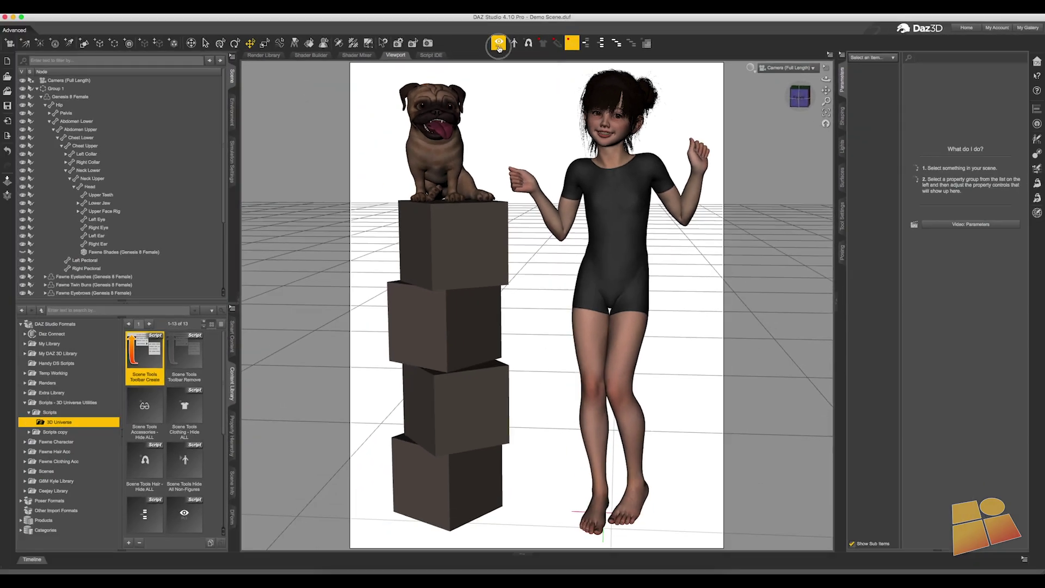
click(338, 59)
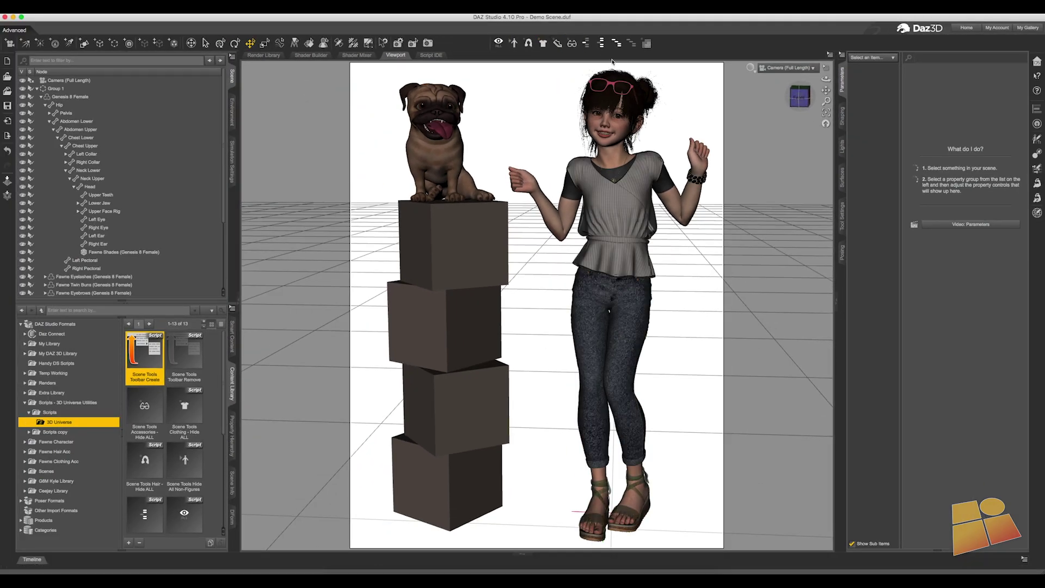
Step: Select Group 1 in the Scene pane
click(68, 97)
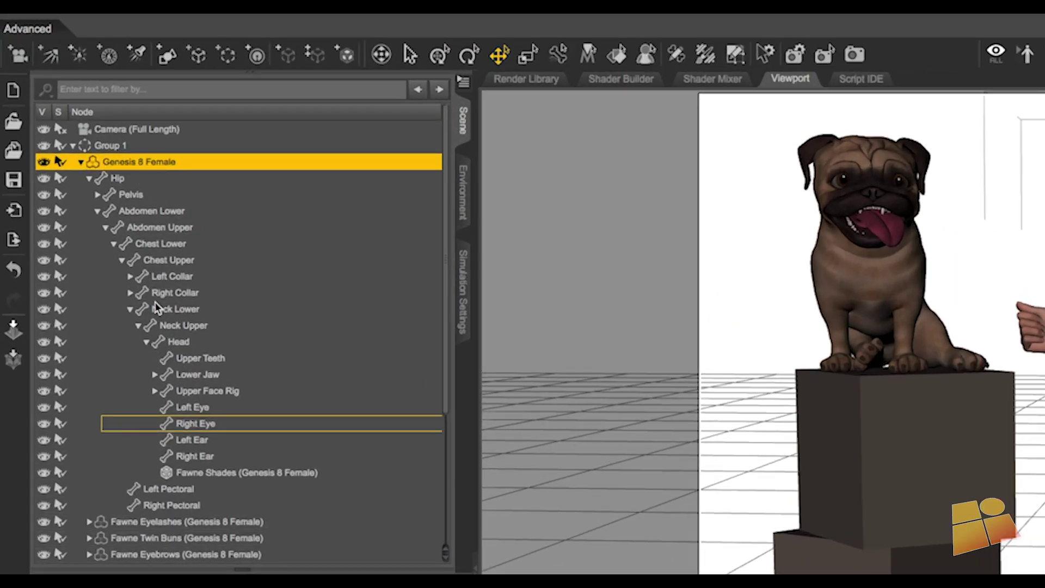
click(109, 144)
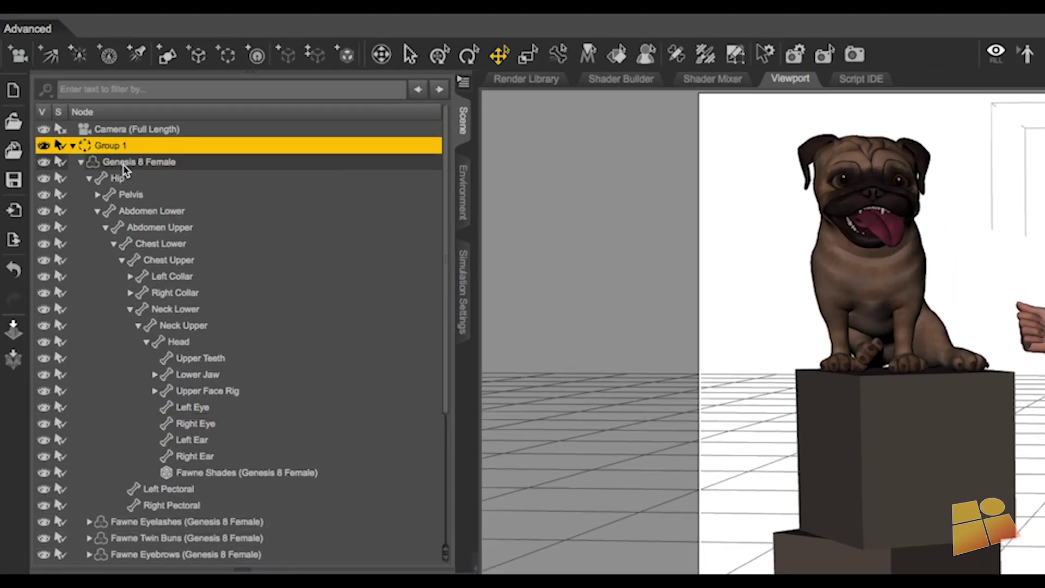
click(123, 165)
click(119, 146)
click(136, 161)
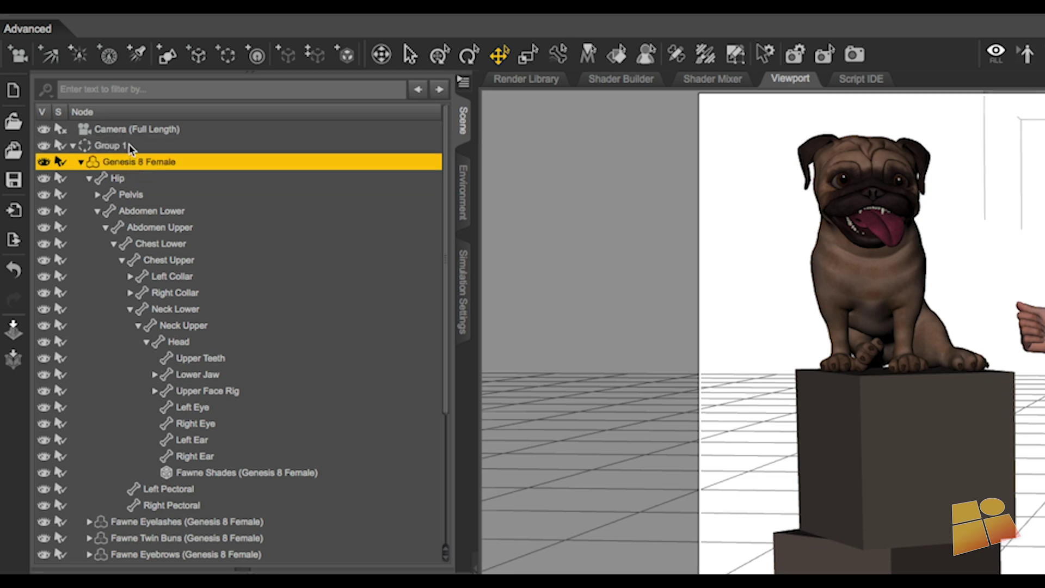
click(131, 147)
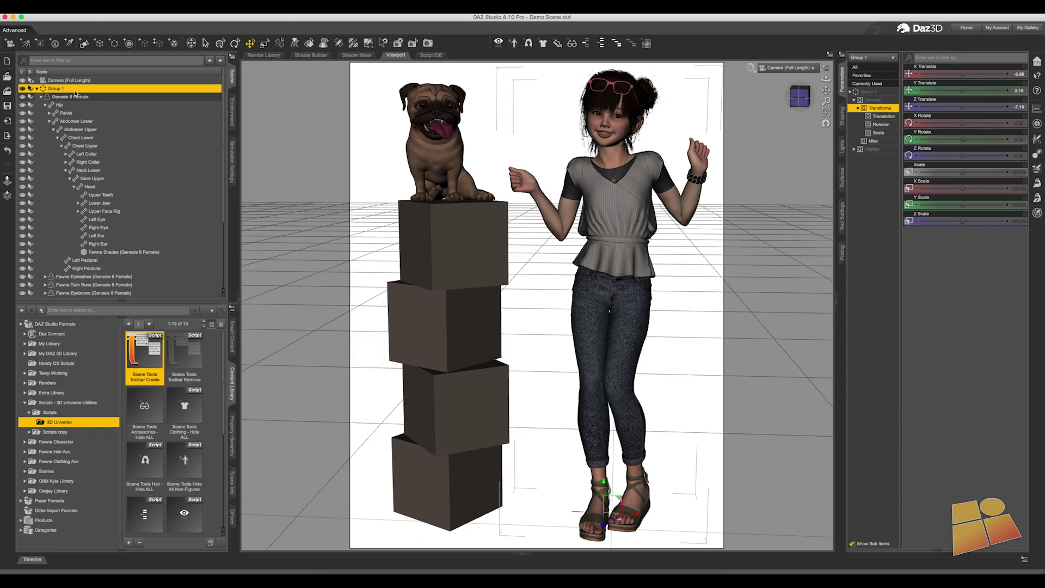
Step: Hide the pug and boxes keeping only the figure, then hide only the figure instead
click(586, 45)
click(586, 45)
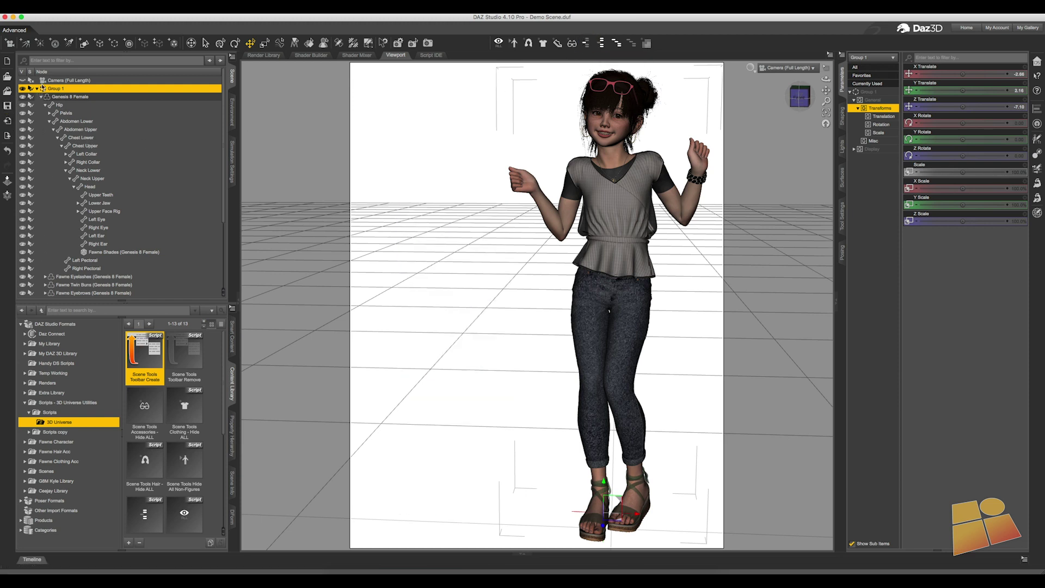
click(602, 44)
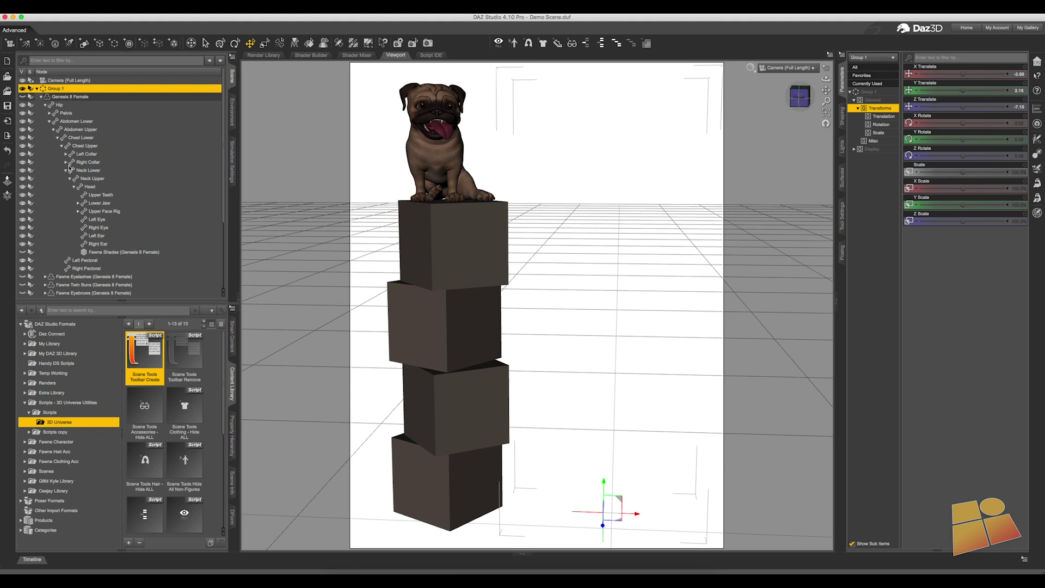
Step: Show the figure again and select cube (2) in the nested cube hierarchy
click(496, 44)
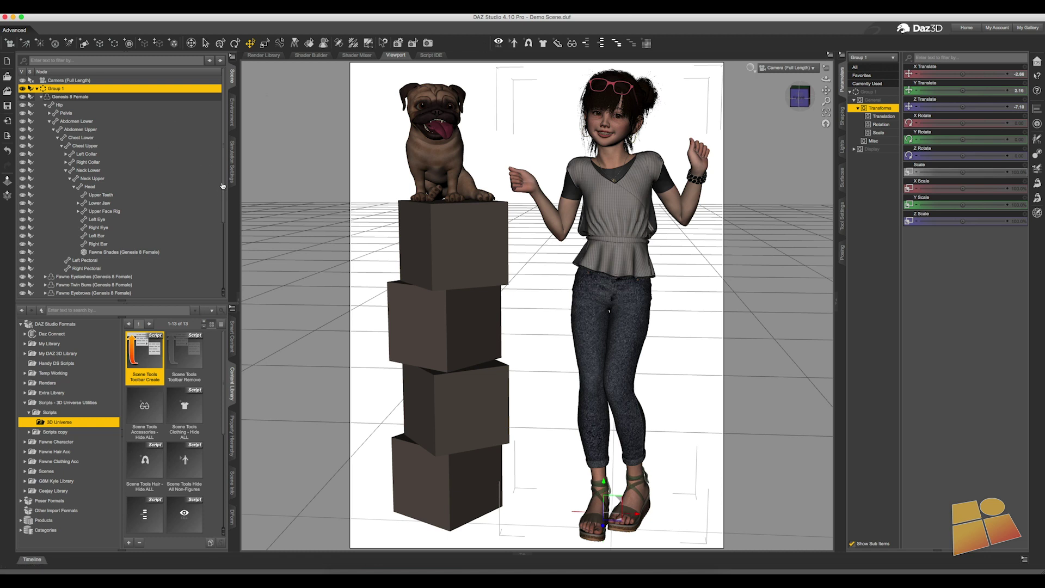
drag(224, 185, 225, 255)
click(55, 261)
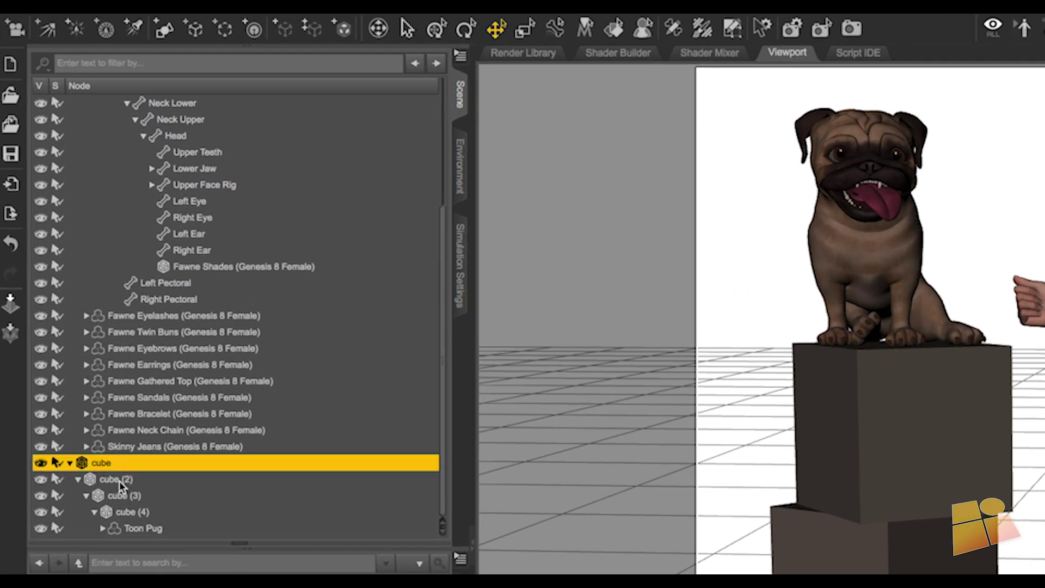
click(120, 481)
click(125, 496)
click(132, 524)
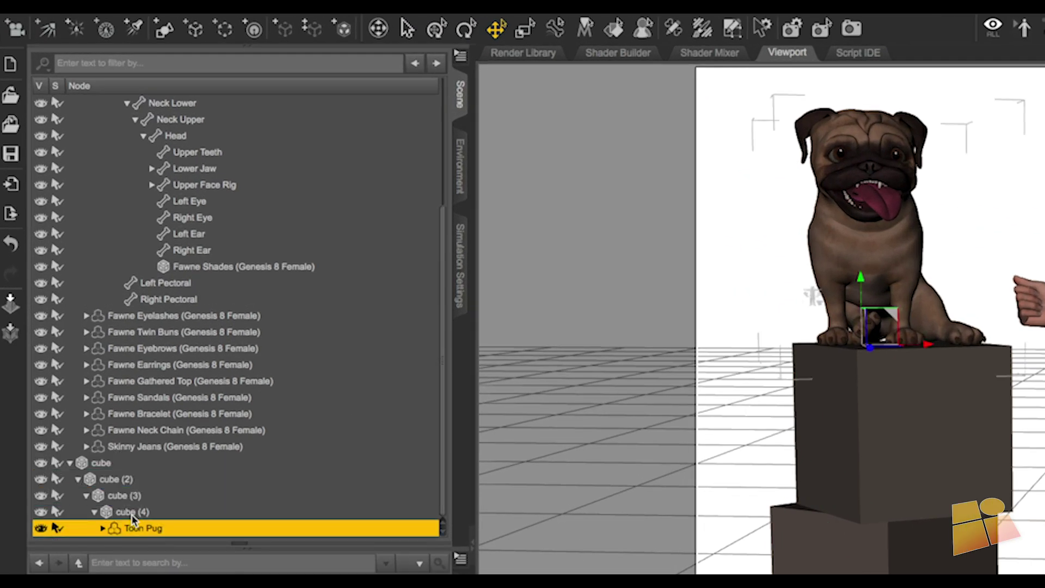
click(132, 514)
click(133, 528)
click(106, 463)
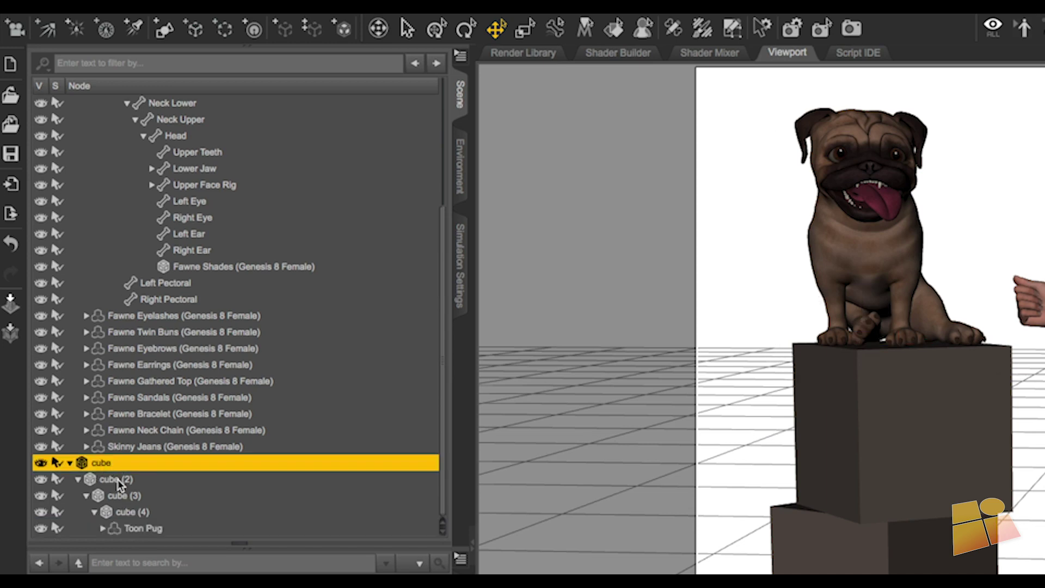
click(118, 479)
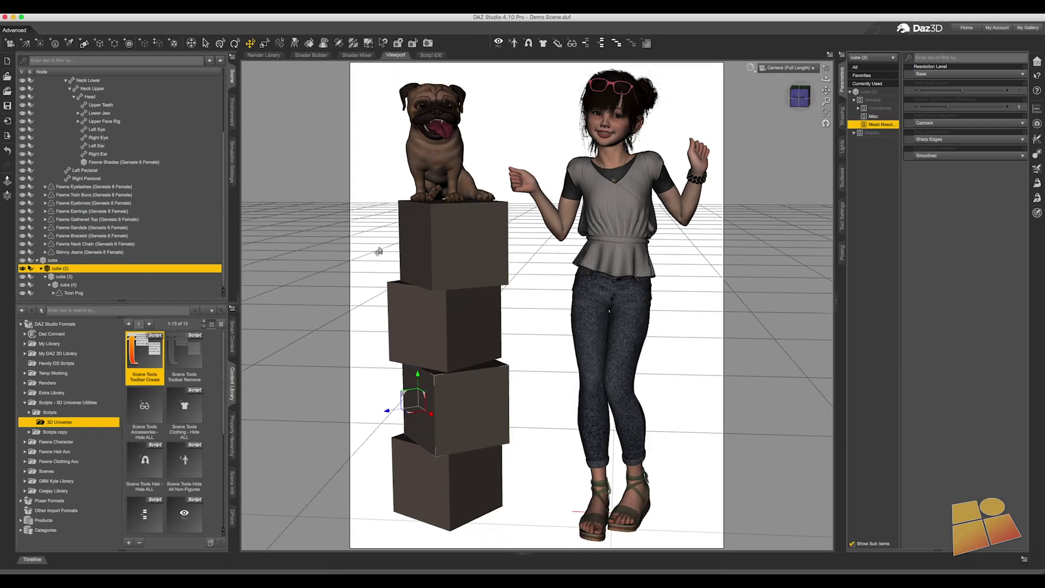
Step: Hide and re-show the cube (2) tree, hide all non-figures, then show cube (2) again
click(632, 43)
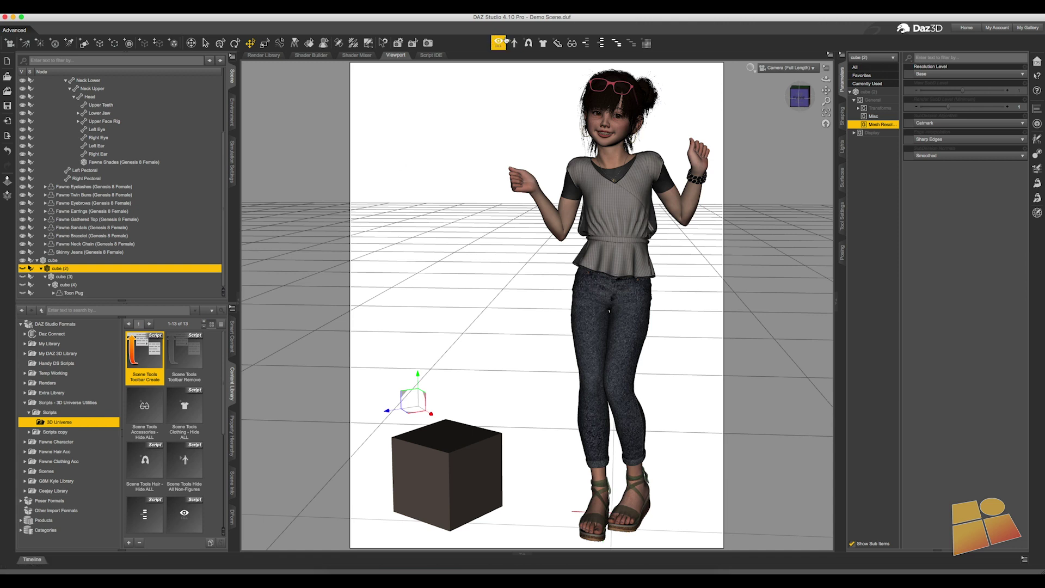
click(616, 43)
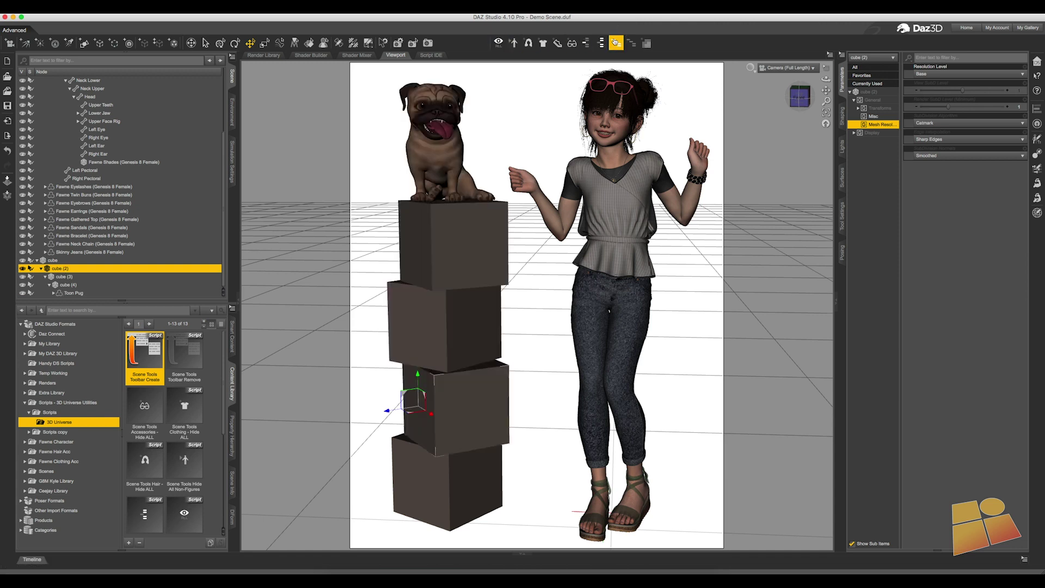
click(513, 44)
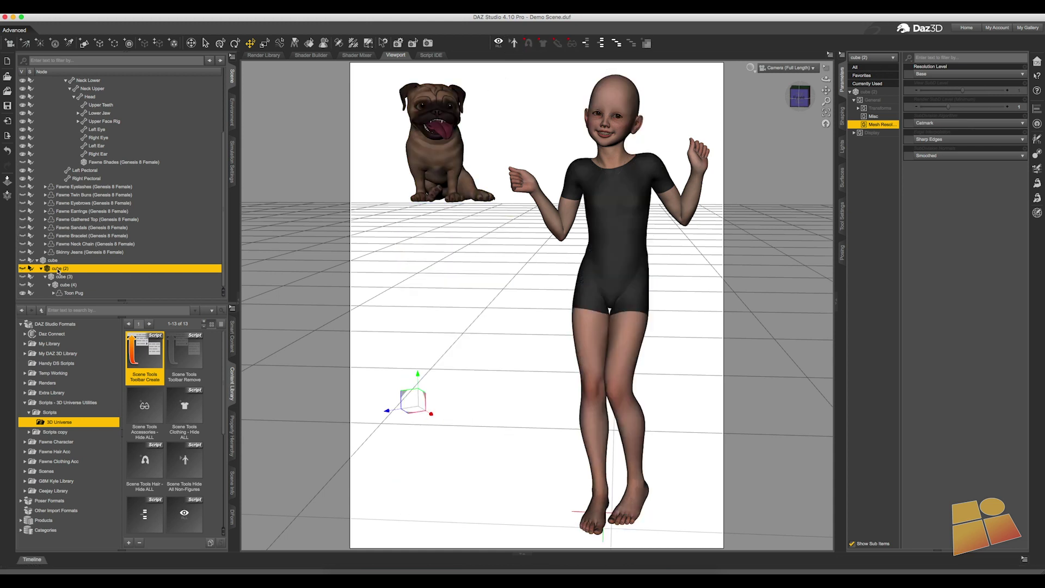
click(615, 44)
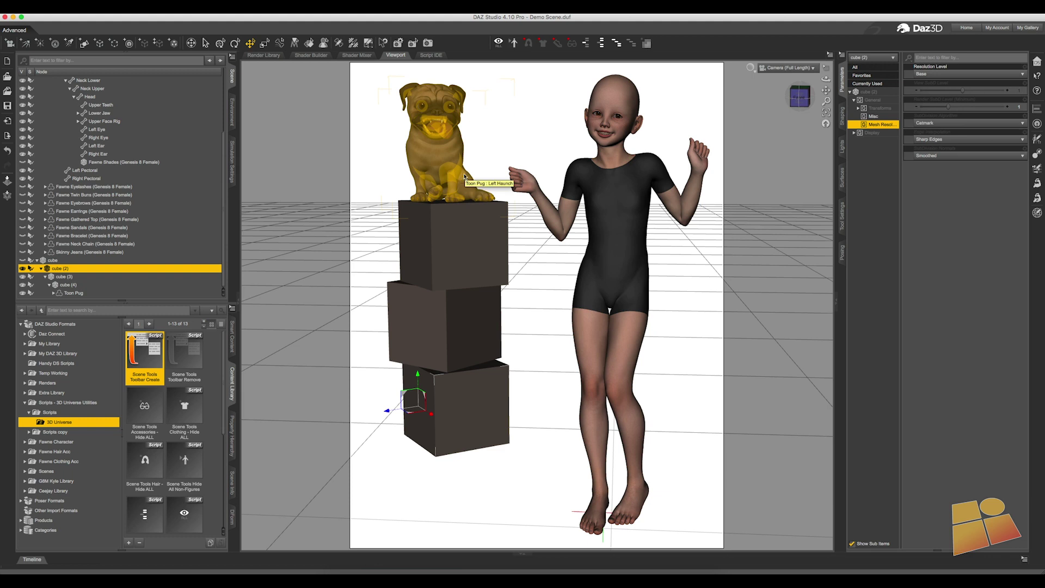
Step: Show all items, then hide the cubes, hair and clothing
click(498, 44)
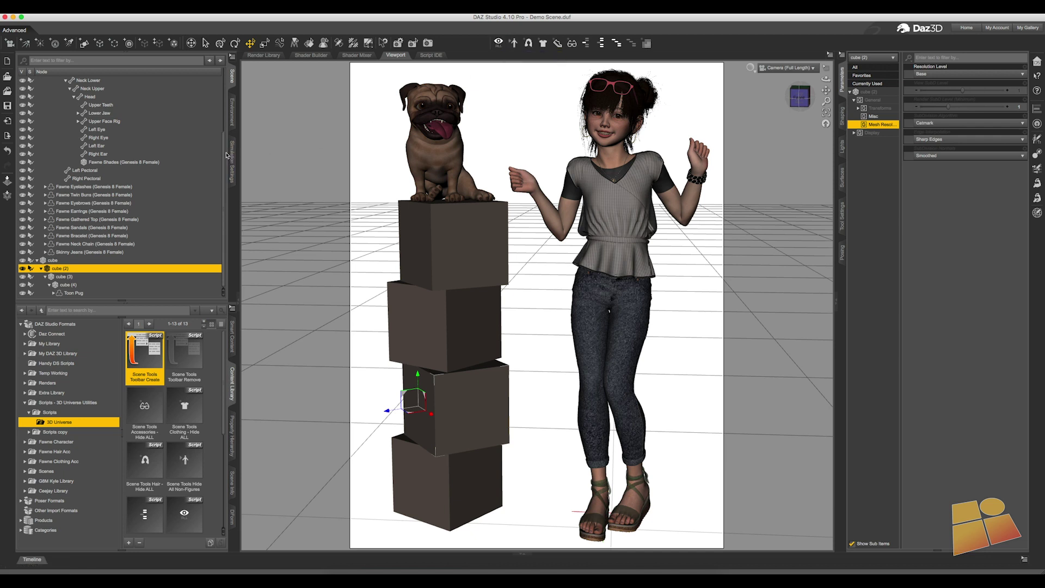
drag(224, 155, 228, 80)
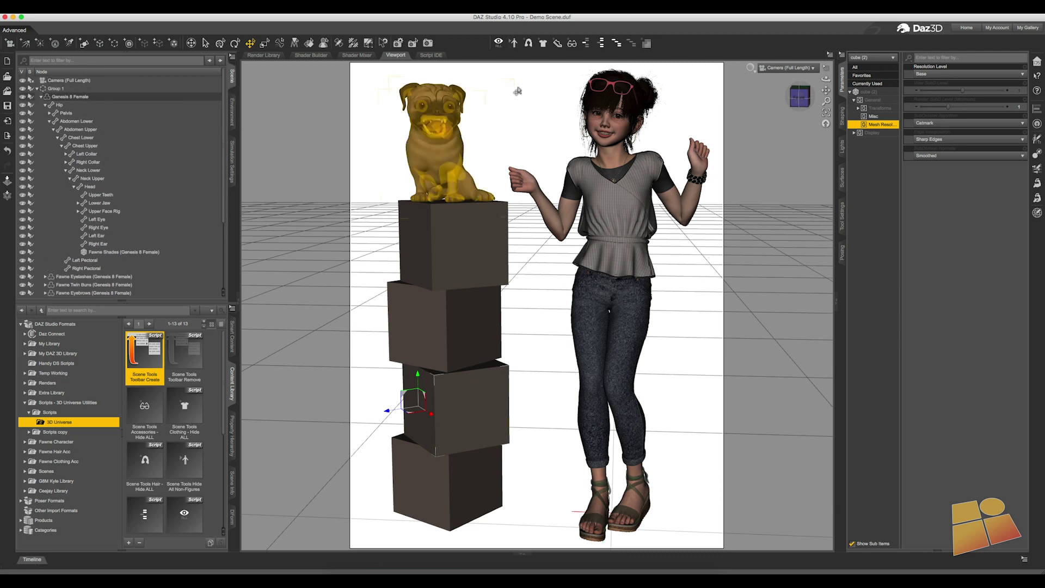
click(515, 43)
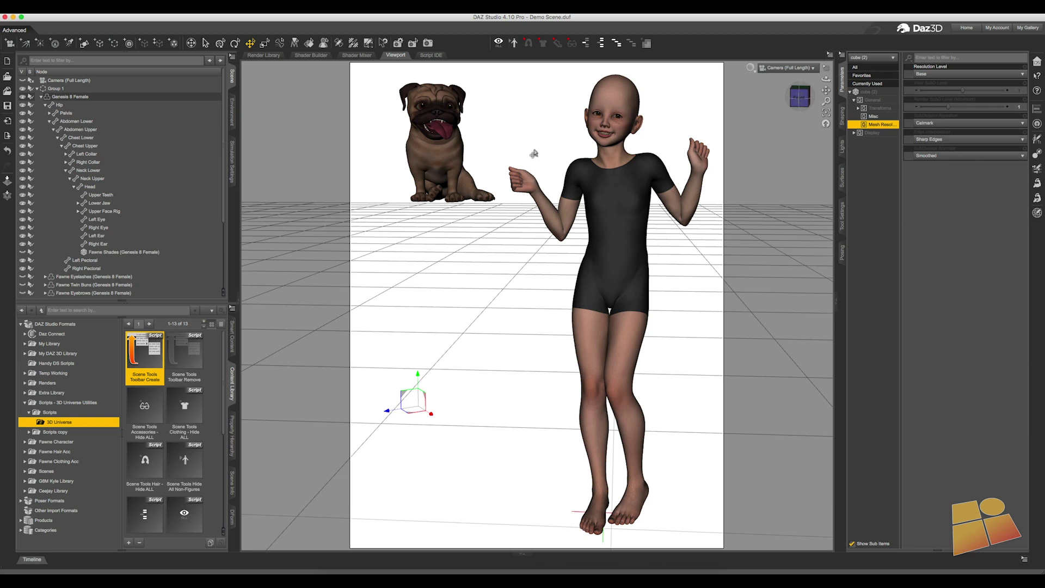
Step: Hide the Neck Lower bone tree, switch to node selection, then show that tree again
click(611, 159)
click(616, 161)
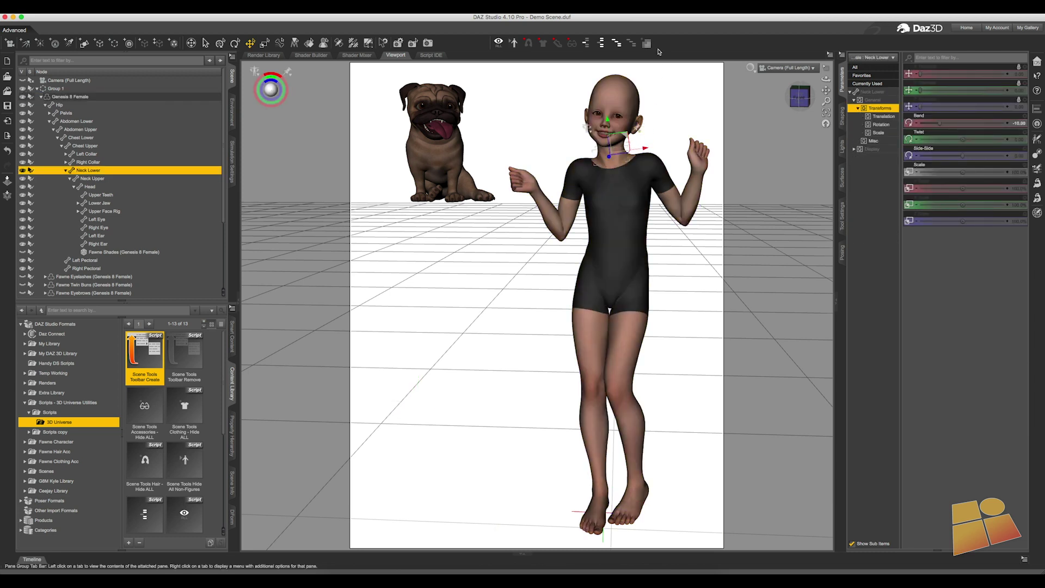
click(632, 42)
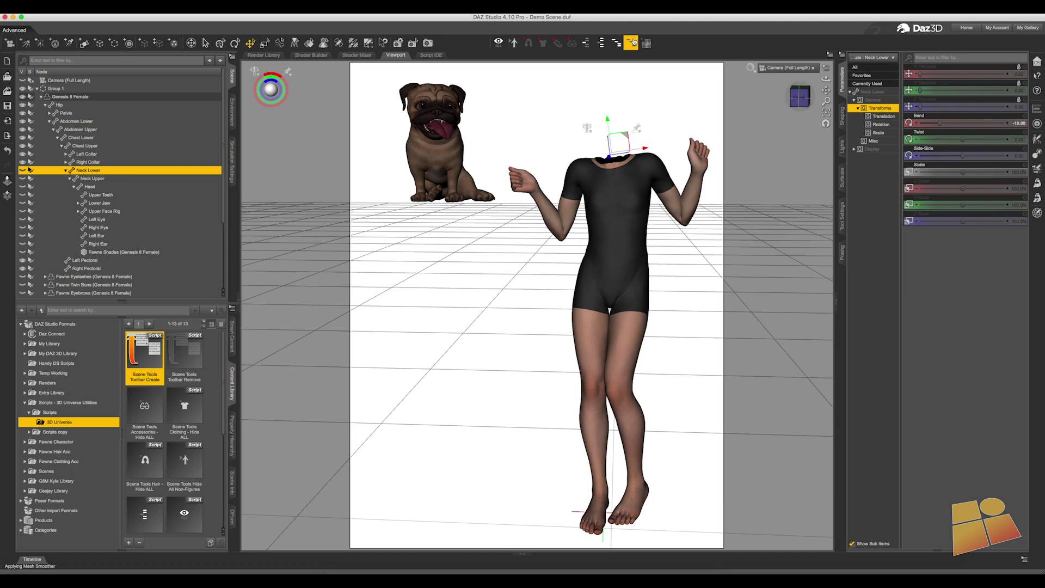
click(204, 43)
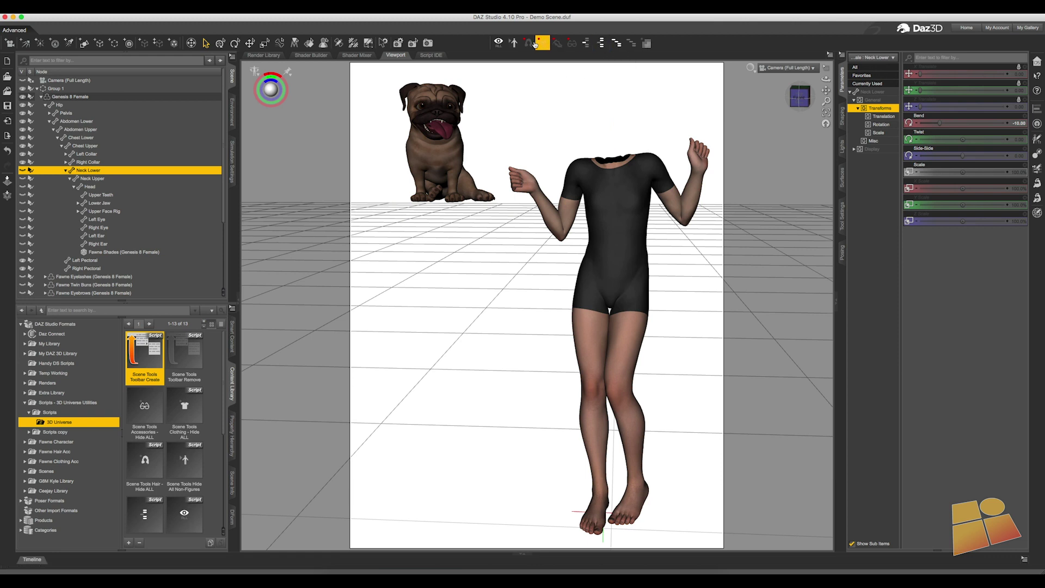
click(615, 44)
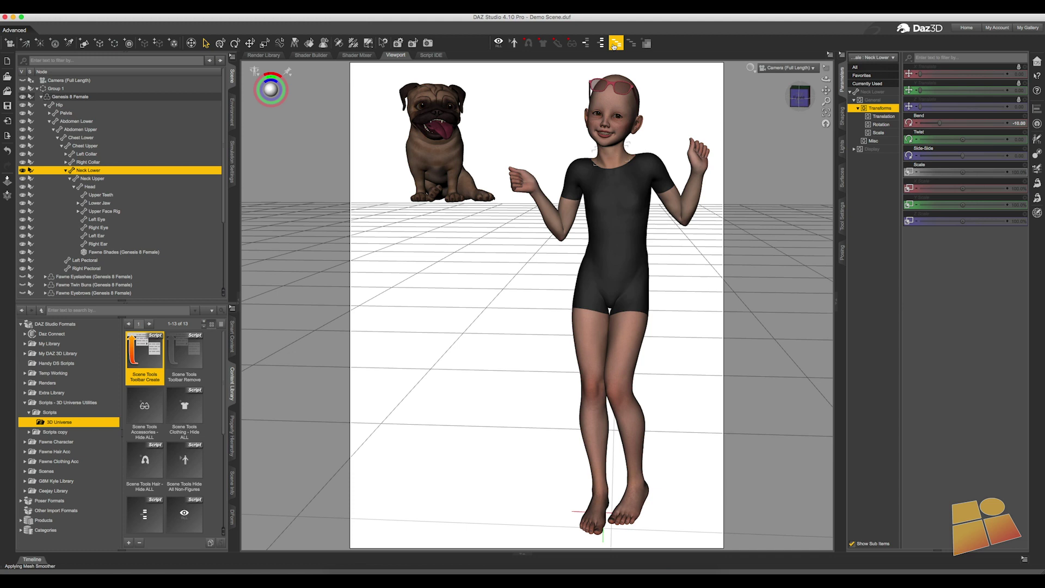
Step: Hide the Group 1 tree, then show Abdomen Lower and the bones above it
click(55, 89)
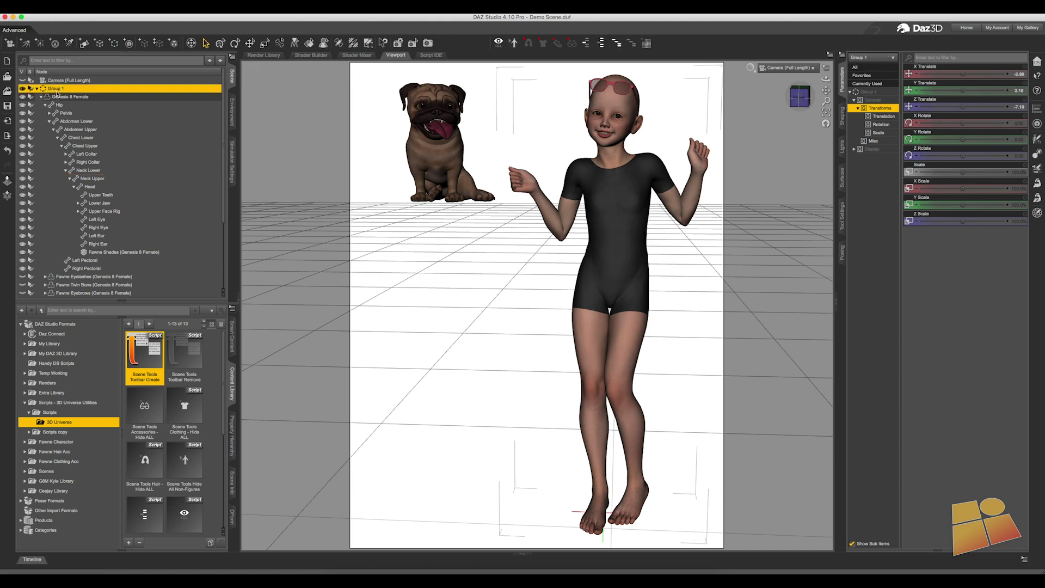
click(631, 43)
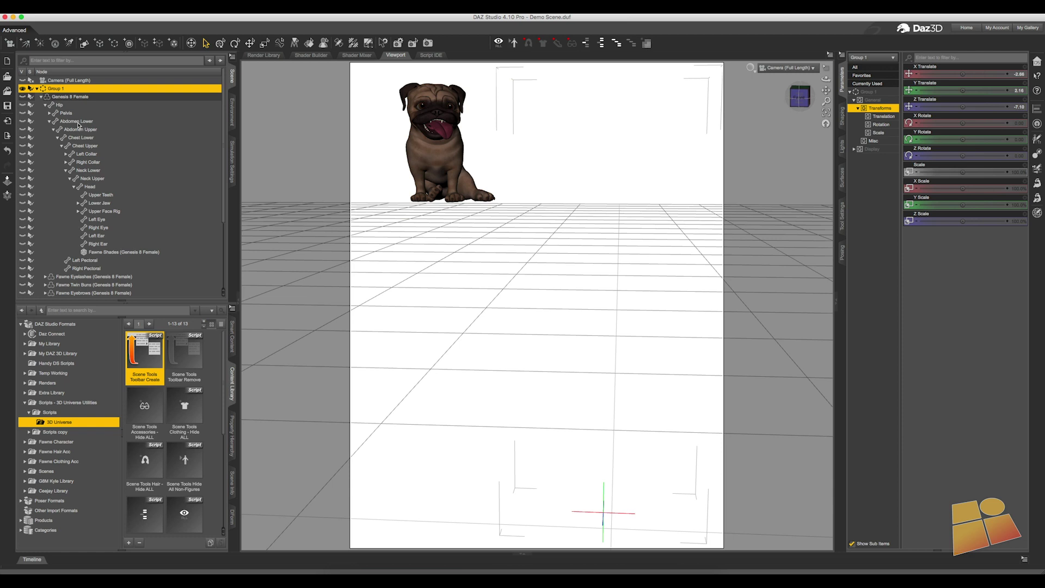
click(77, 122)
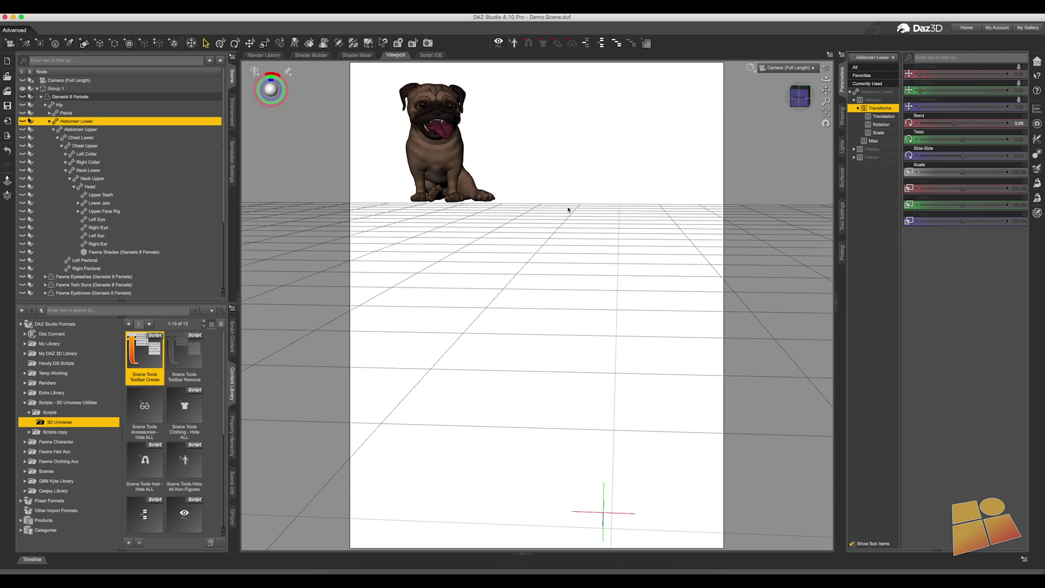
click(618, 43)
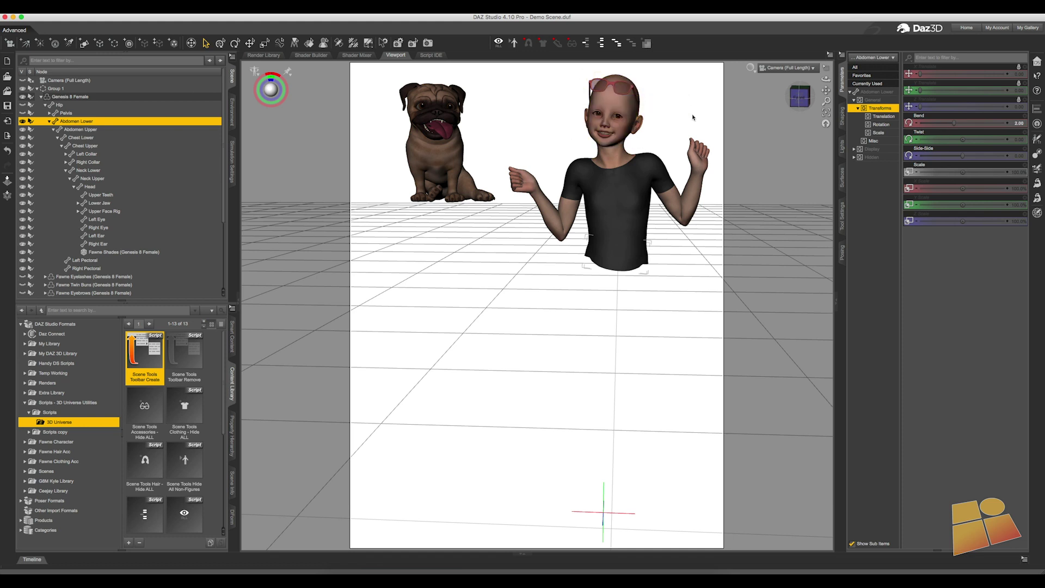
Step: Show all hidden items and collapse the Hip bone's children in the Scene tree
click(500, 43)
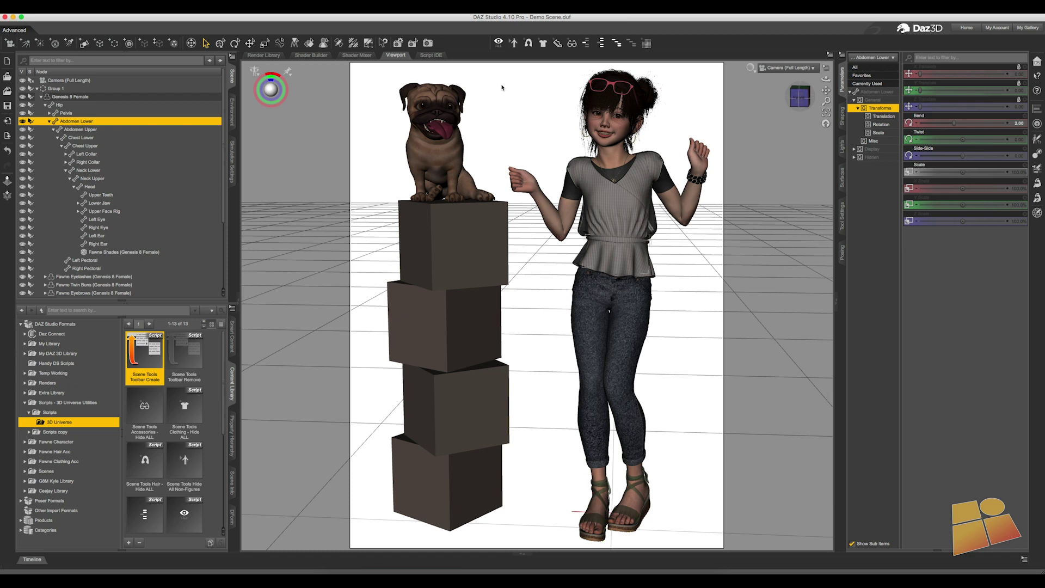
click(46, 105)
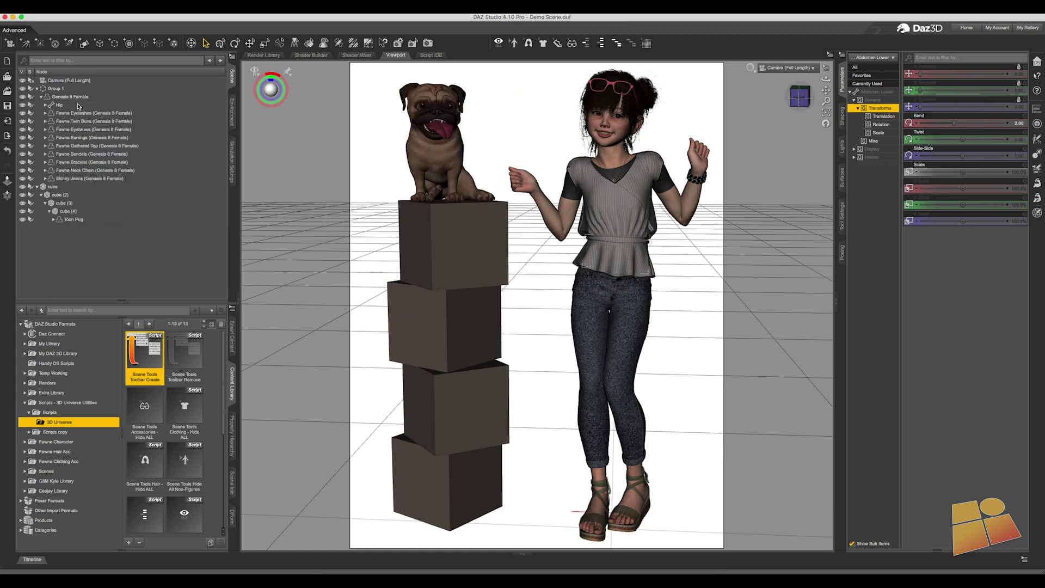
click(60, 89)
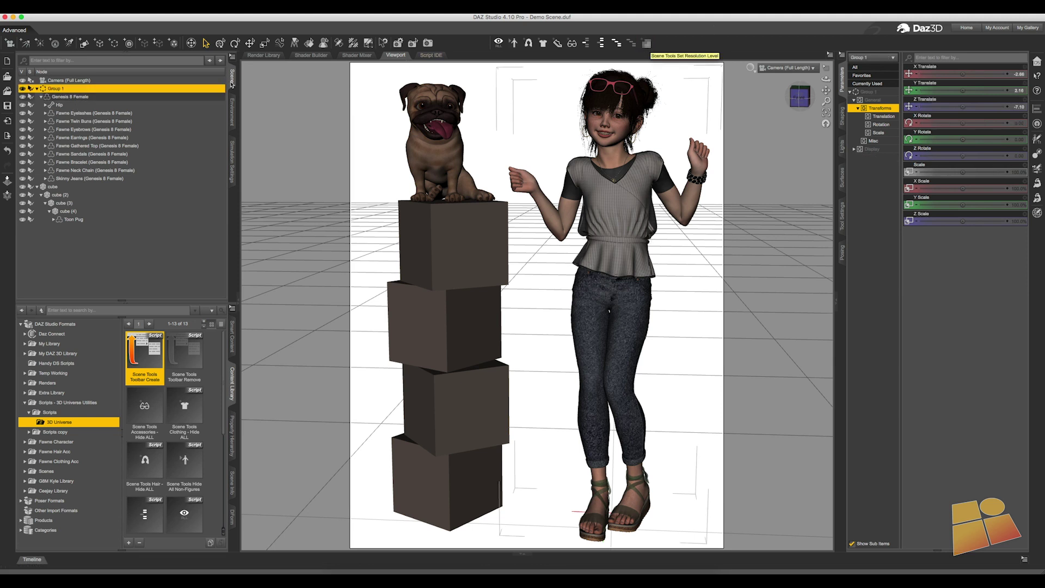
Step: Select Genesis 8 Female, check its High Resolution level, and switch it to Base
click(57, 96)
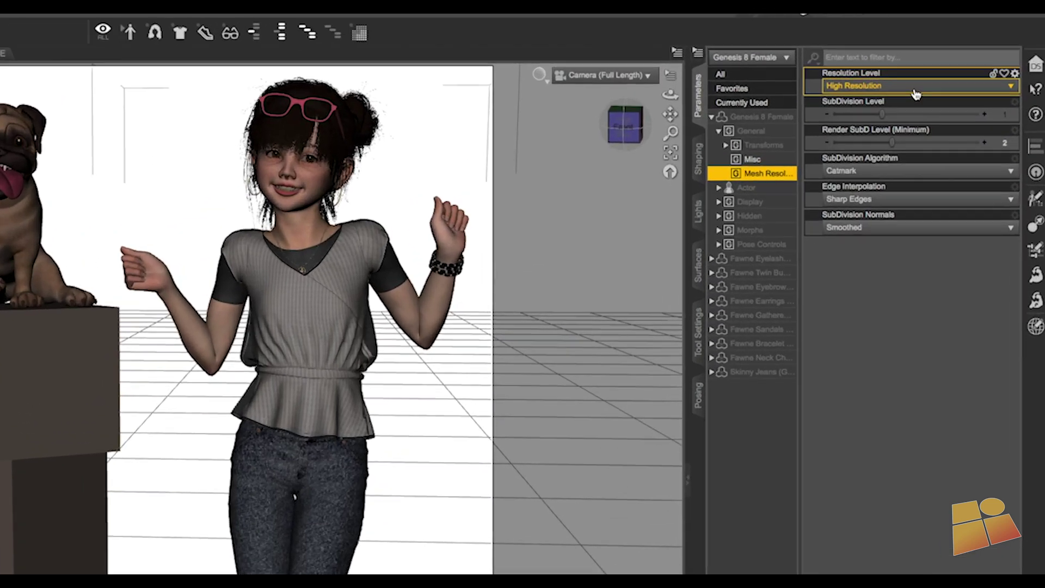
click(936, 79)
click(897, 99)
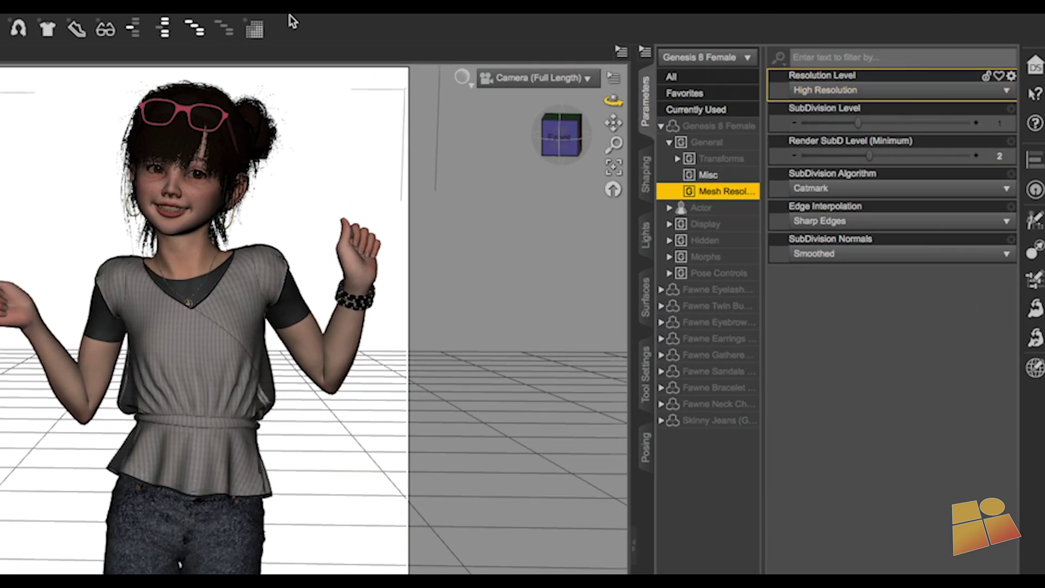
click(254, 30)
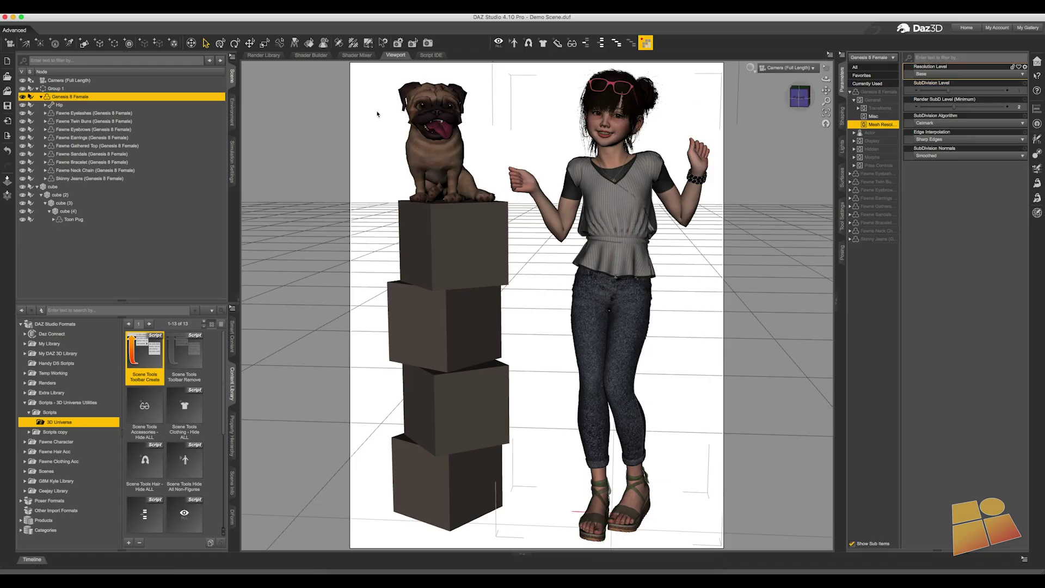
Step: Set the DrawStyle to Wire Texture Shaded, then toggle Genesis 8 Female back to High Resolution
click(751, 68)
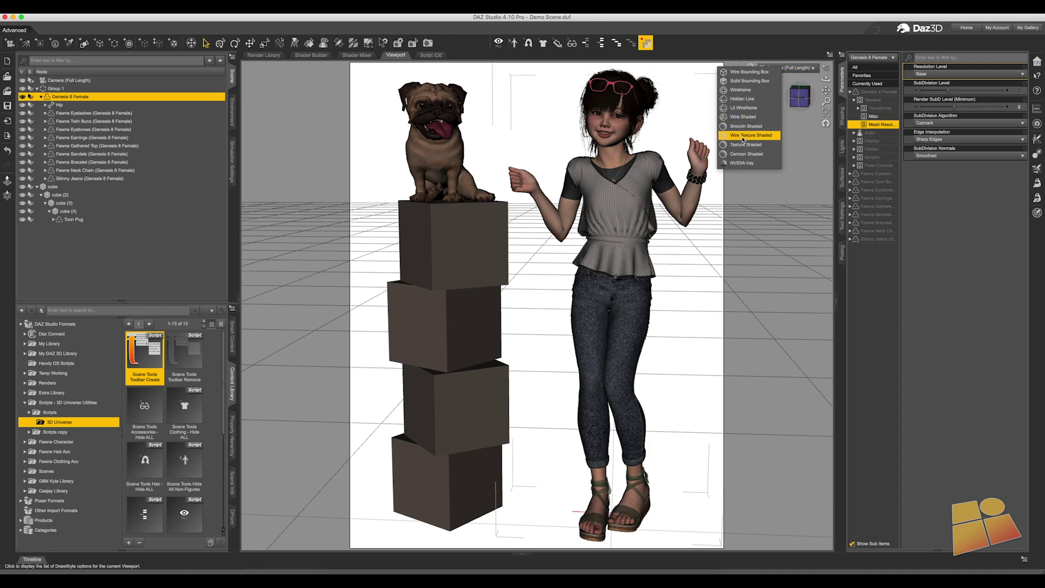
click(750, 135)
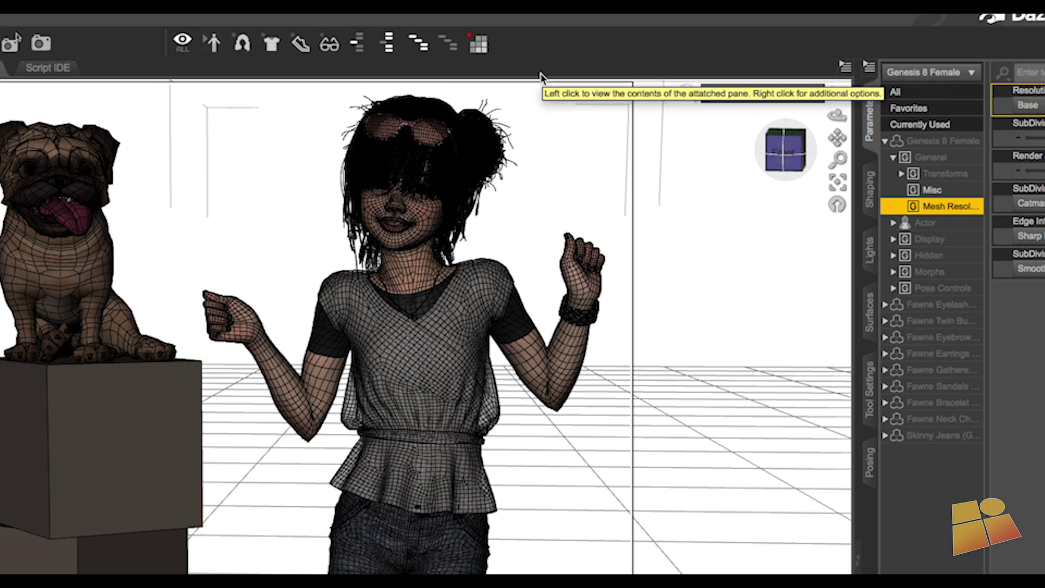
click(479, 48)
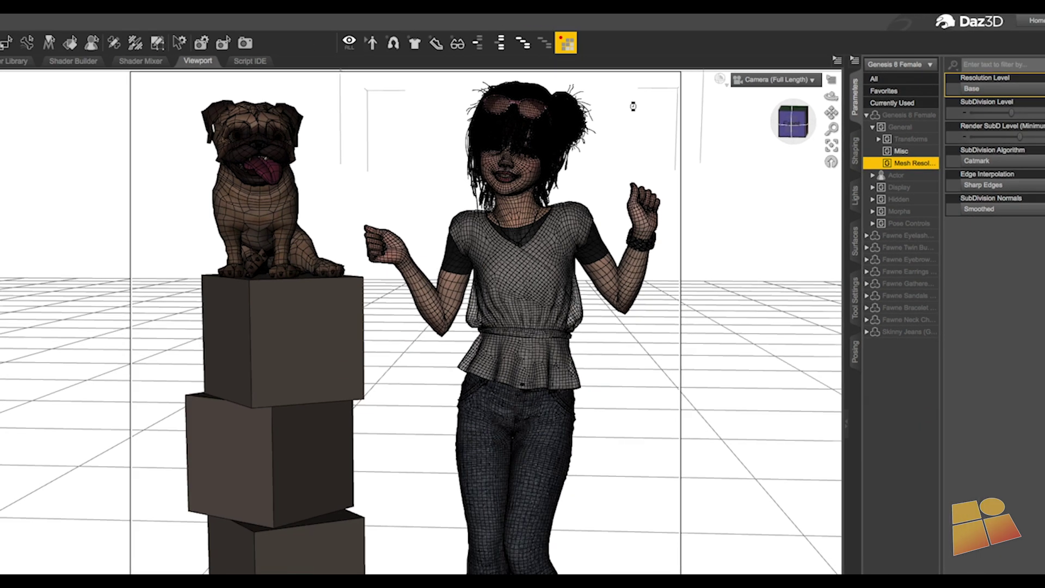